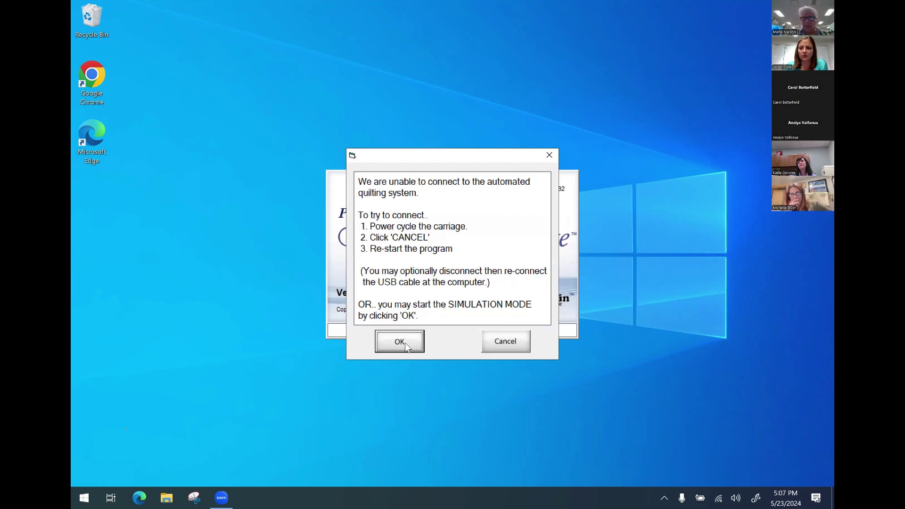
# Choose Simulation Mode at the connection error and acknowledge the USB cable warning.
pyautogui.click(405, 343)
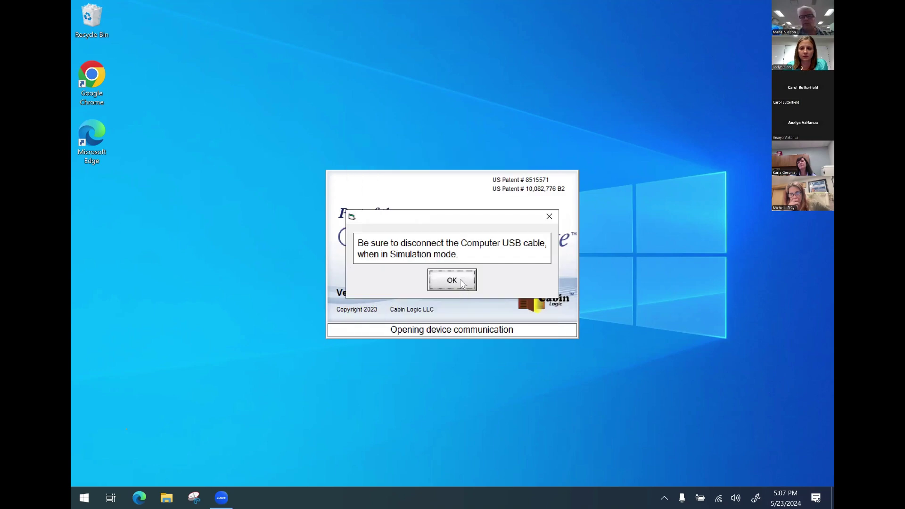
pyautogui.click(460, 280)
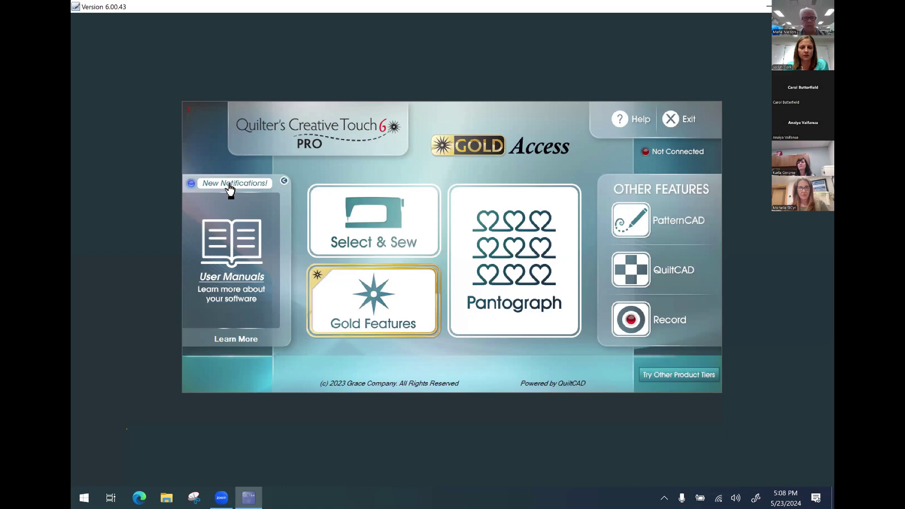
# Go to the 6.00.60 update notification on page 2/2 and open the 'Updating QCT6 online 6.00.60' PDF.
pyautogui.click(230, 184)
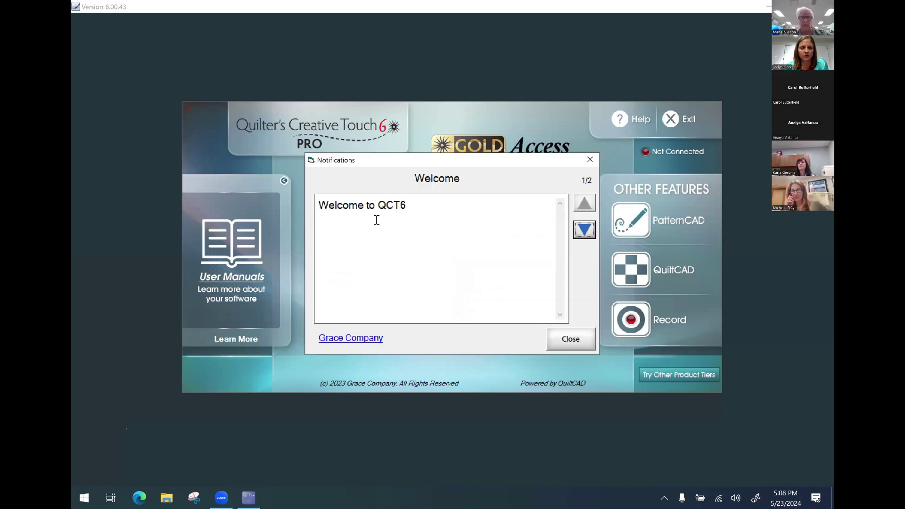
pyautogui.click(584, 230)
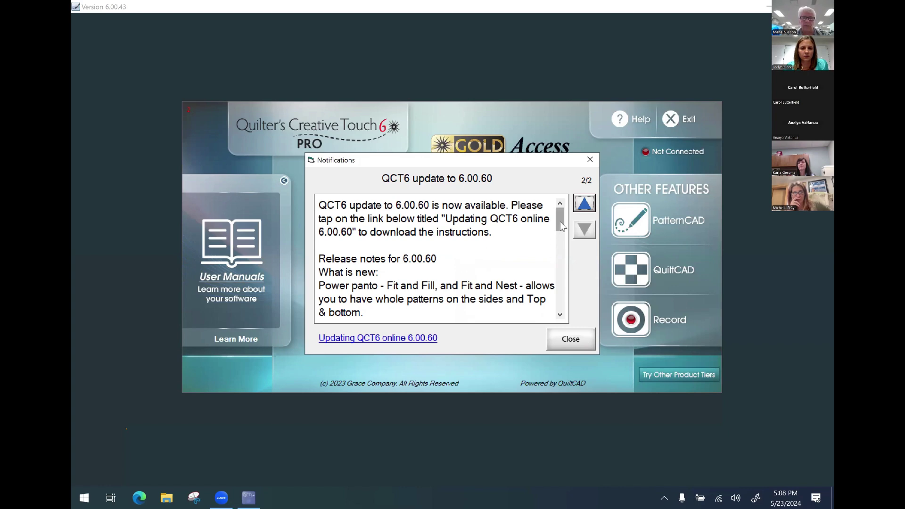
pyautogui.moveTo(562, 227)
pyautogui.mouseDown()
pyautogui.moveTo(562, 244)
pyautogui.moveTo(562, 214)
pyautogui.mouseUp()
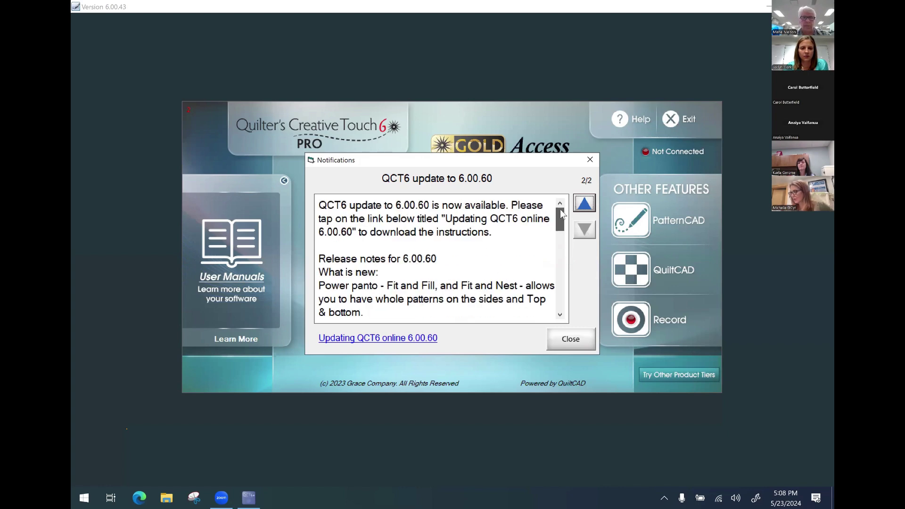
pyautogui.click(372, 338)
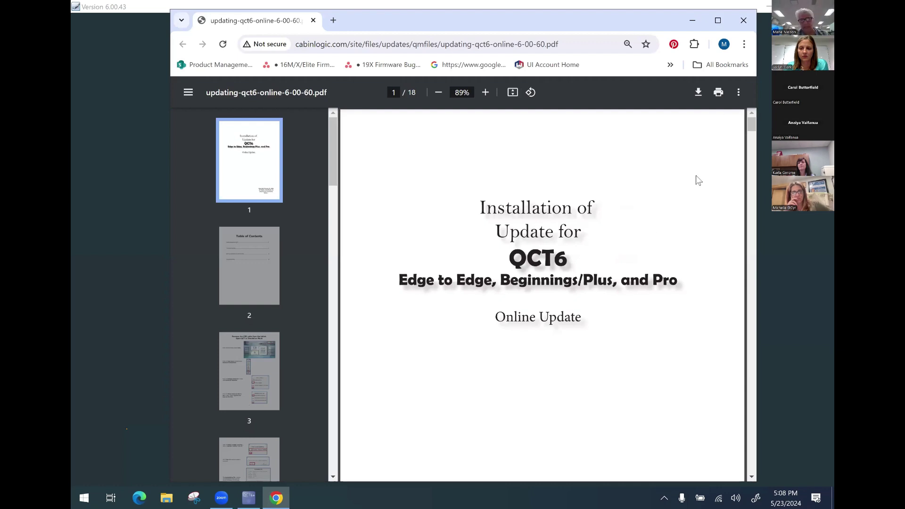
# Close the Chrome window showing the update PDF and dismiss the Notifications dialog.
pyautogui.click(743, 20)
pyautogui.click(588, 161)
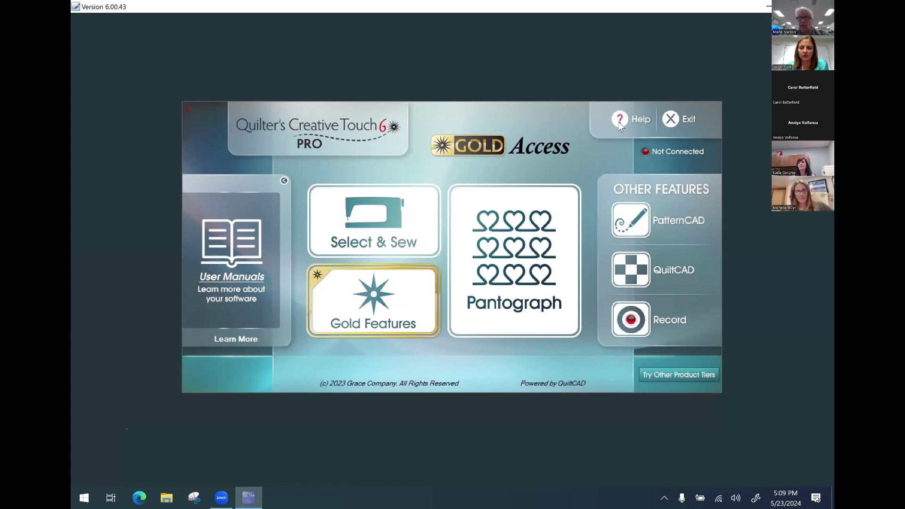
# Bring up inForm help, view its Videos section, then go to Software Management.
pyautogui.click(700, 156)
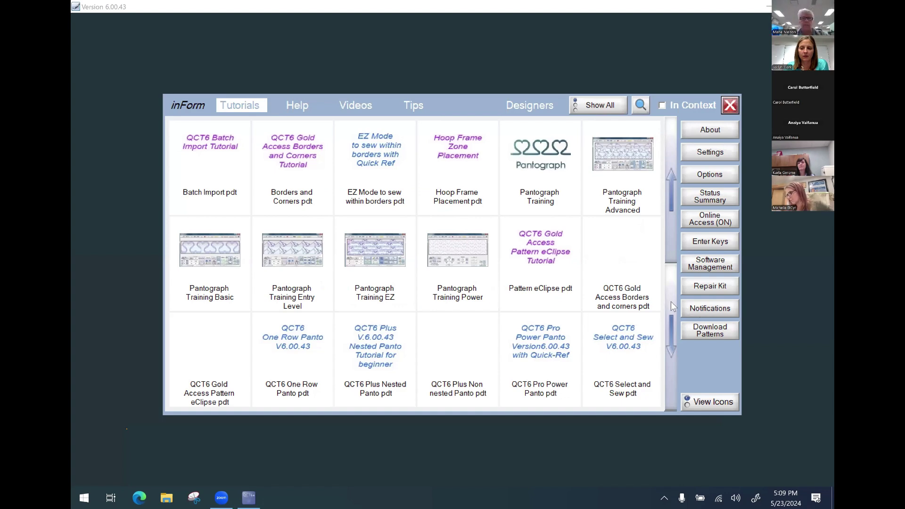
pyautogui.click(357, 108)
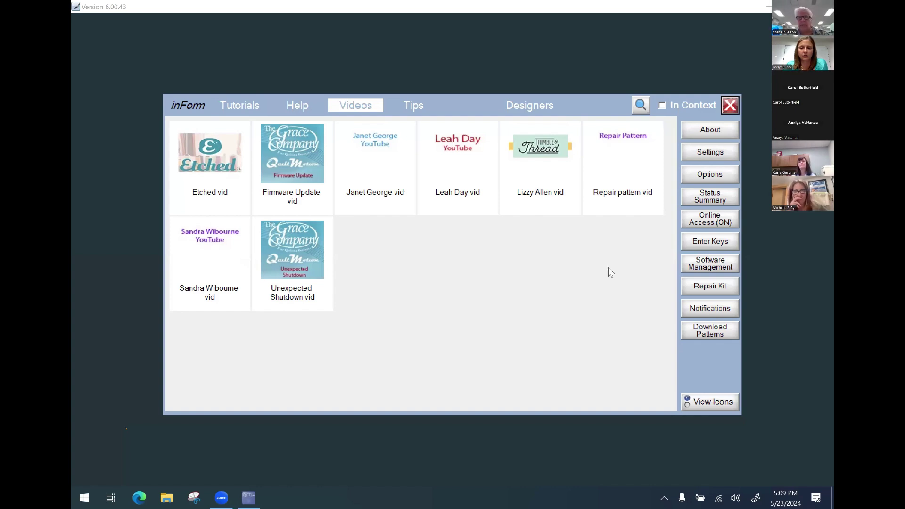
pyautogui.click(728, 109)
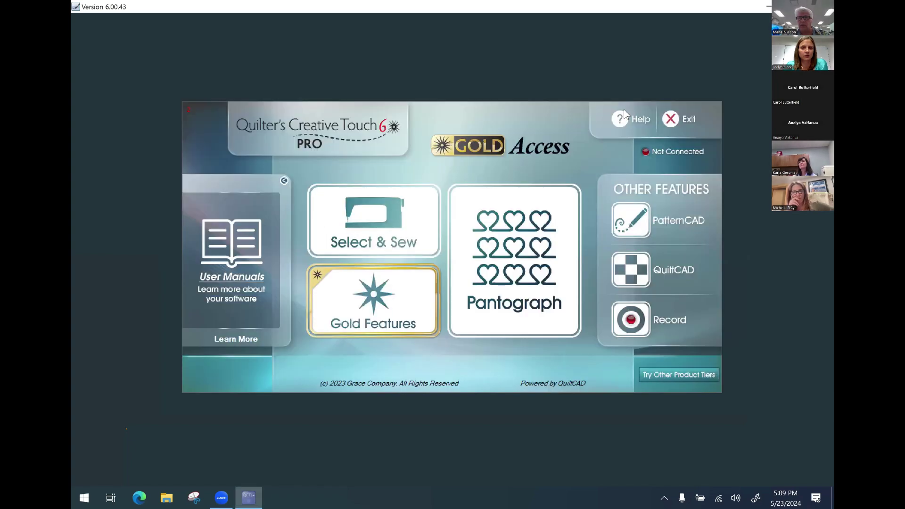
pyautogui.click(617, 117)
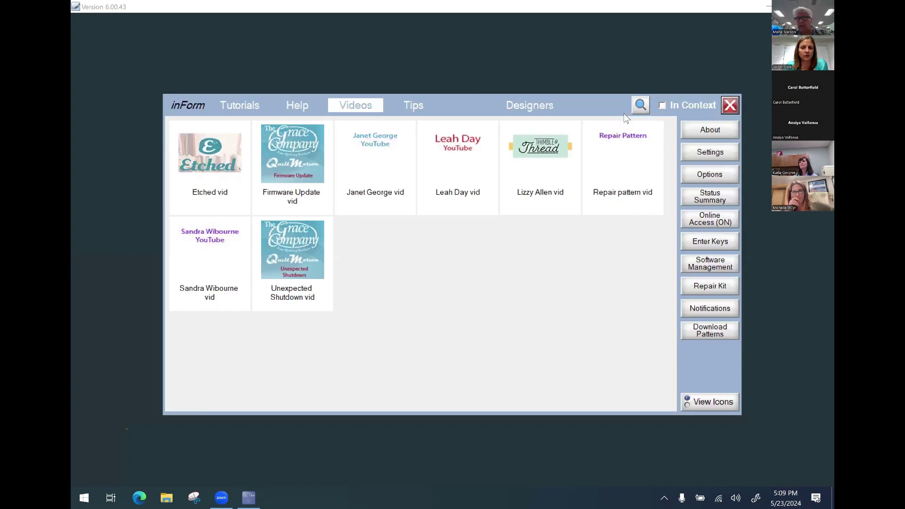
pyautogui.click(713, 266)
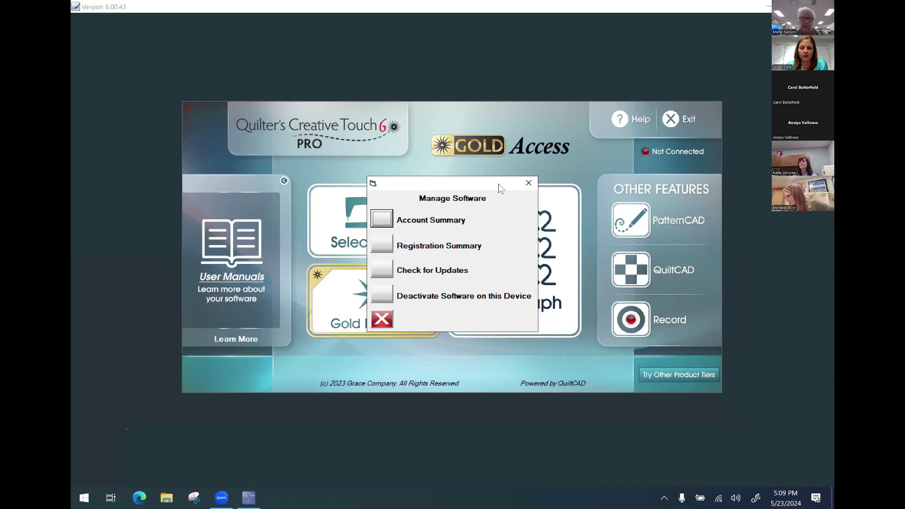
# Check for updates and download Update - Version 6.00.60 from the on-line files.
pyautogui.click(383, 270)
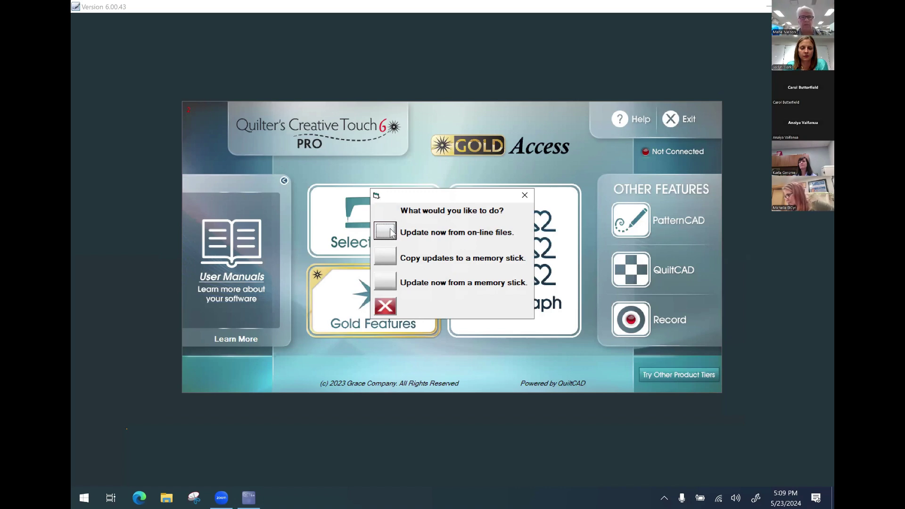
pyautogui.click(385, 231)
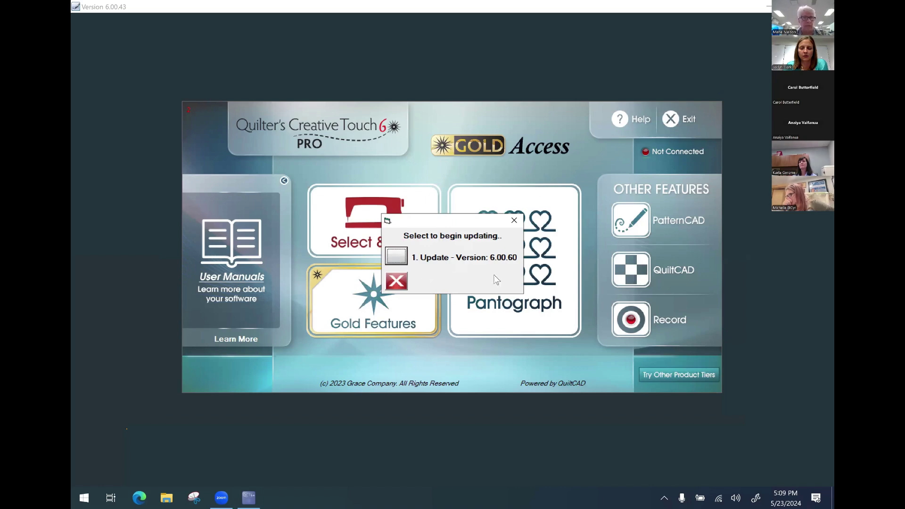
pyautogui.click(400, 259)
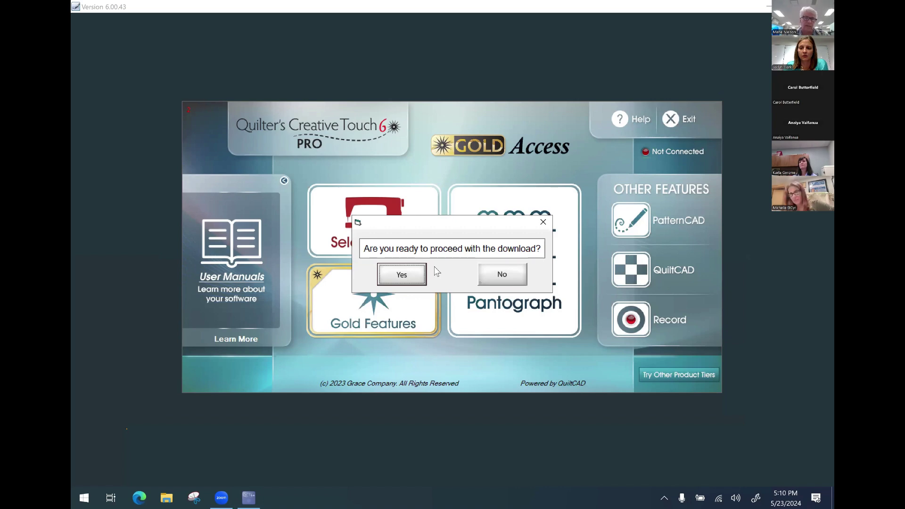
pyautogui.click(409, 278)
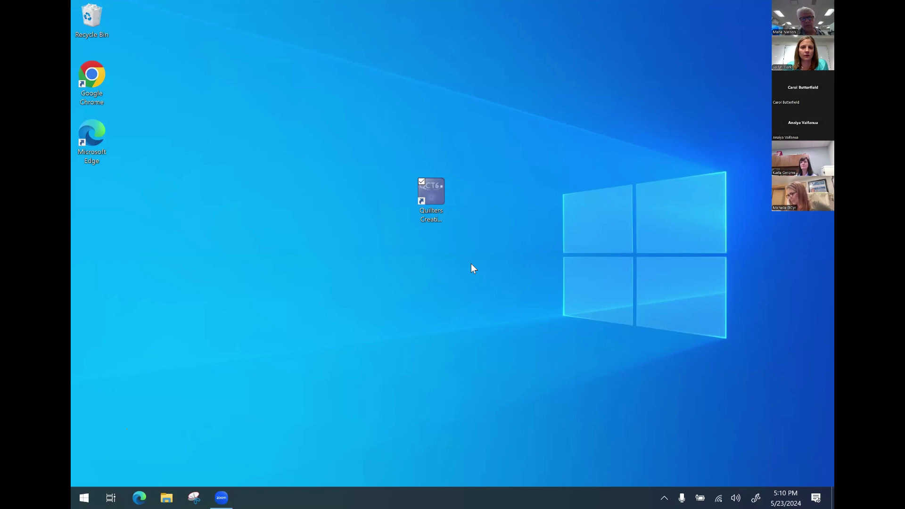
# Launch the Quilters Creative Touch setup, accept the license agreement and keep the default install folder.
pyautogui.click(398, 328)
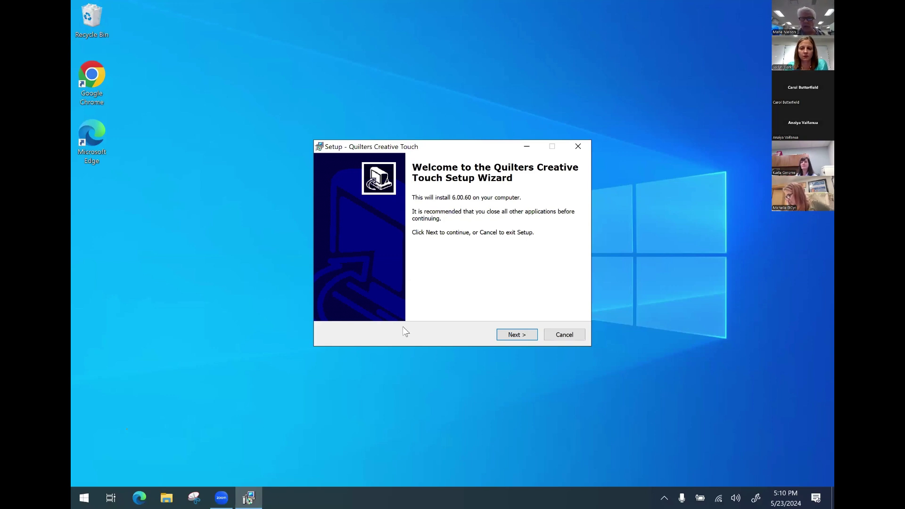
pyautogui.click(506, 334)
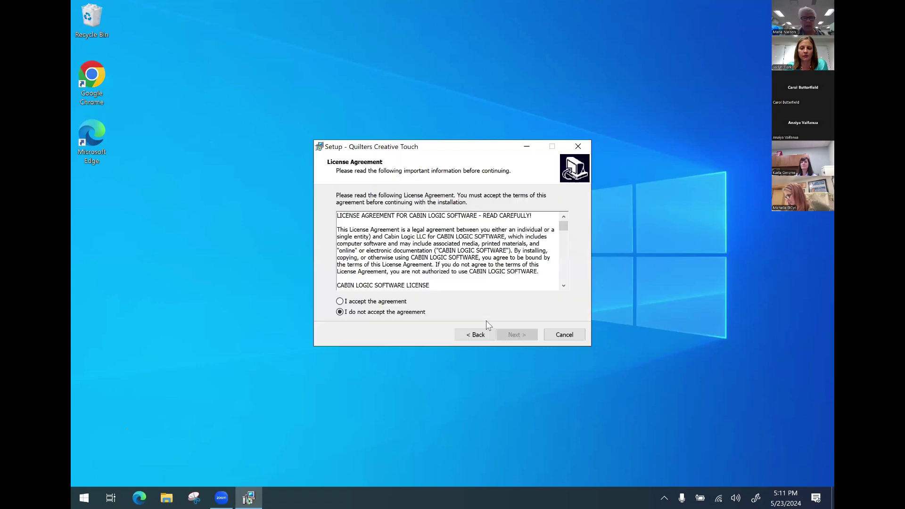
pyautogui.click(406, 301)
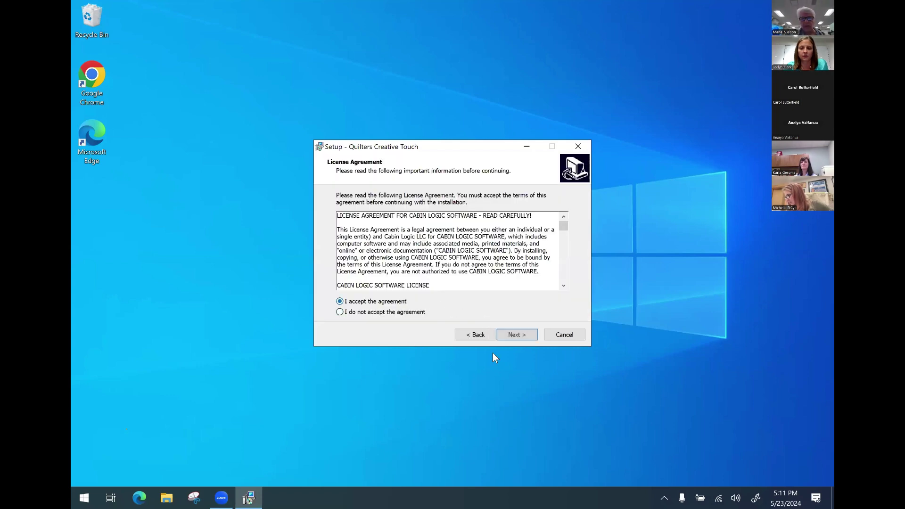
pyautogui.click(517, 334)
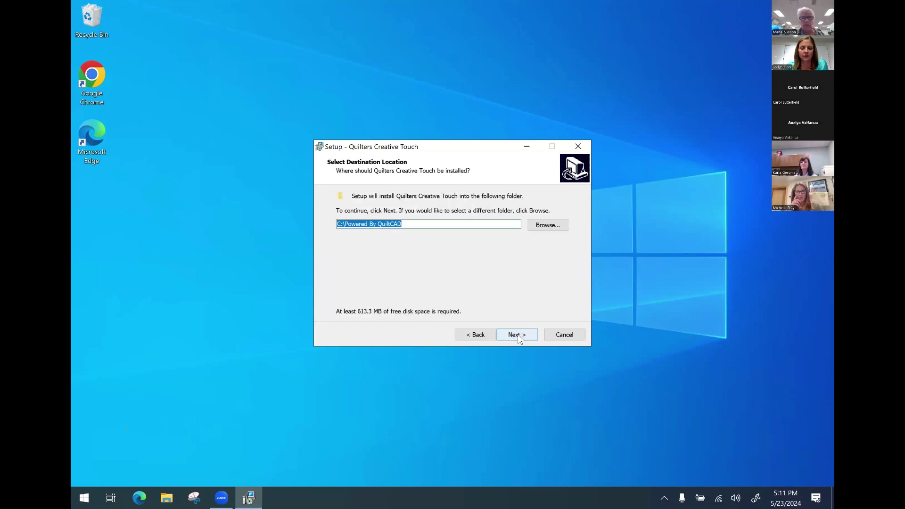
pyautogui.click(516, 334)
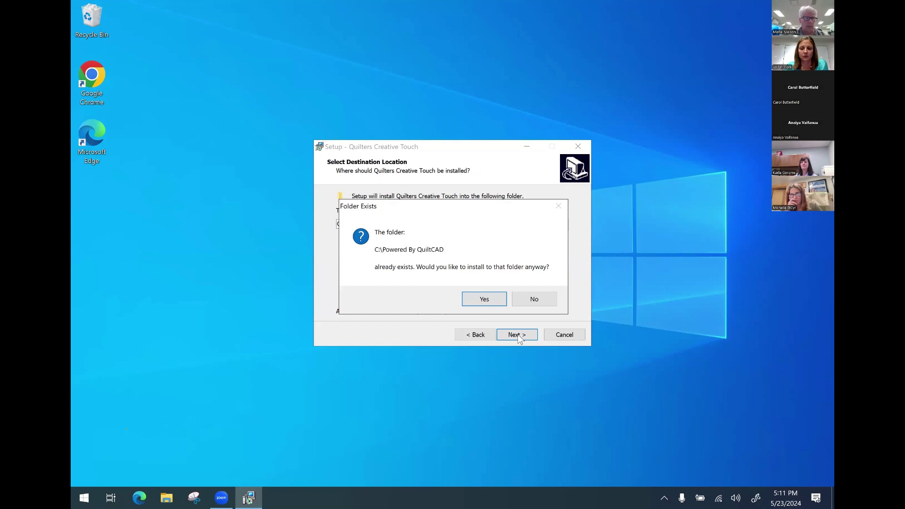
# Install into the existing C:\Powered By QuiltCAD folder with default shortcuts folder and desktop icon.
pyautogui.click(485, 301)
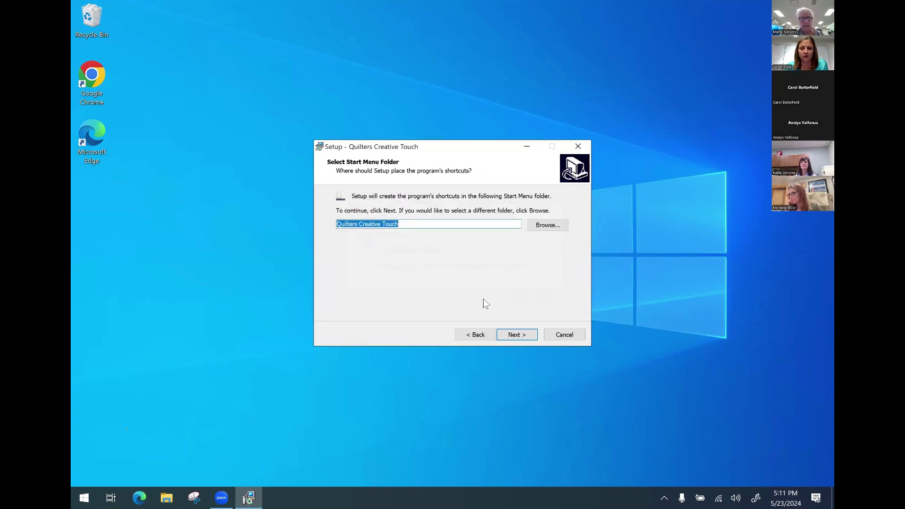
pyautogui.click(521, 333)
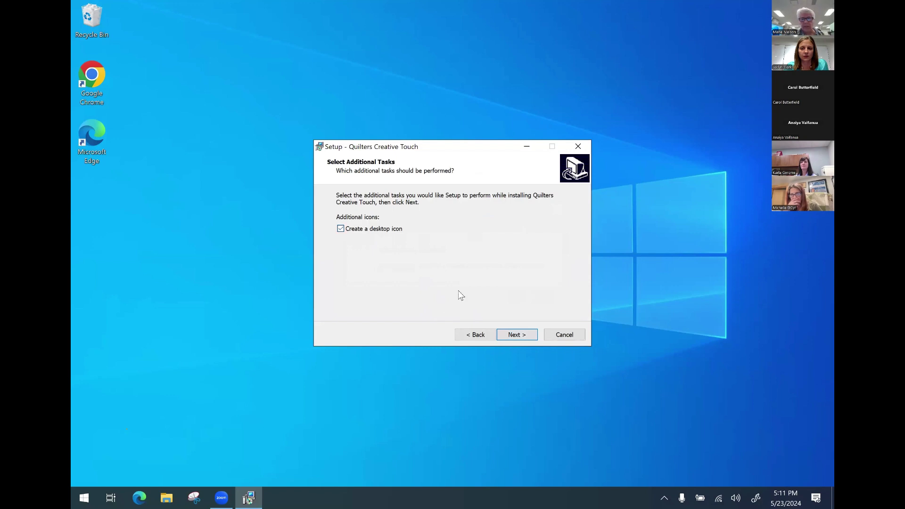
pyautogui.click(527, 336)
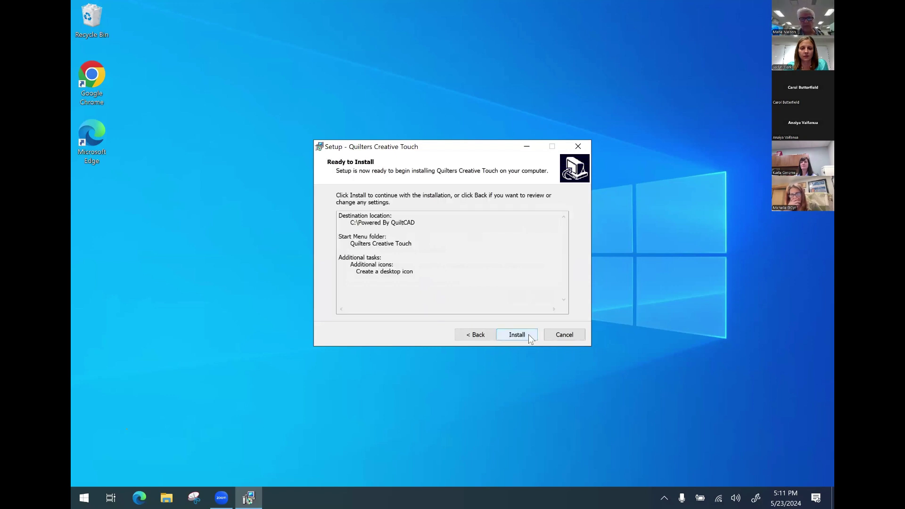
pyautogui.click(528, 335)
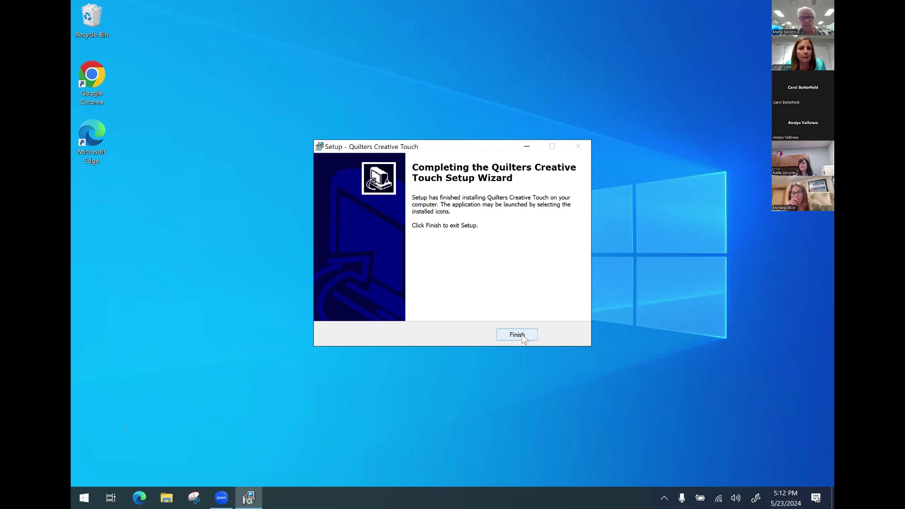
# Let the installation complete, then finish and close the setup wizard.
pyautogui.click(523, 338)
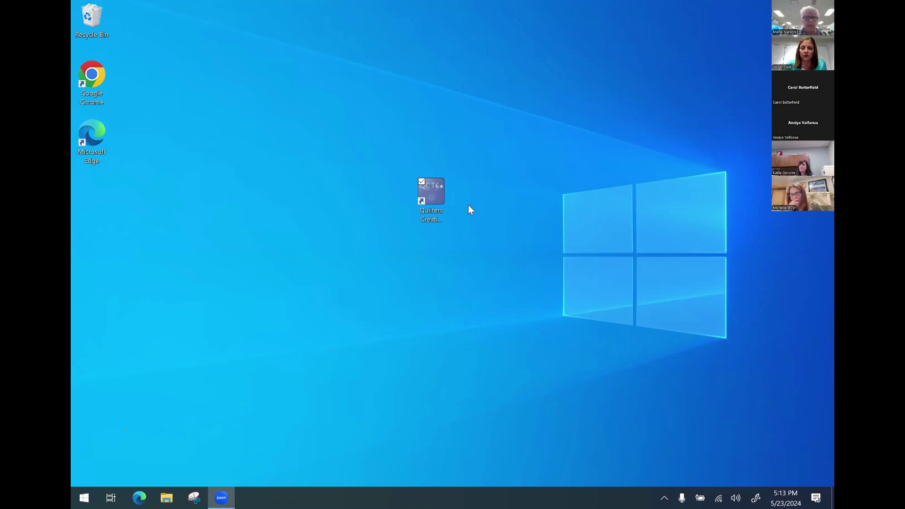
# Launch the updated Quilters Creative Touch from its desktop shortcut.
pyautogui.doubleClick(428, 191)
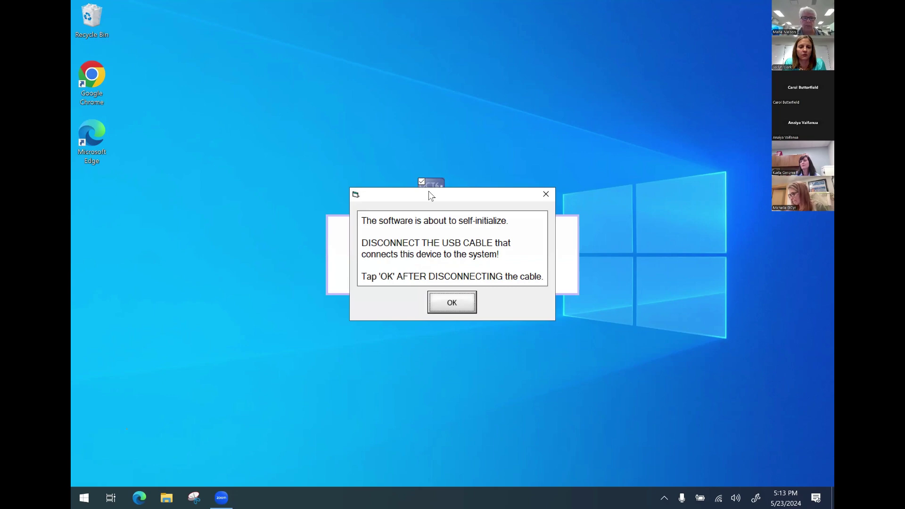
# Confirm the USB cable is disconnected at the self-initialize warning.
pyautogui.click(463, 299)
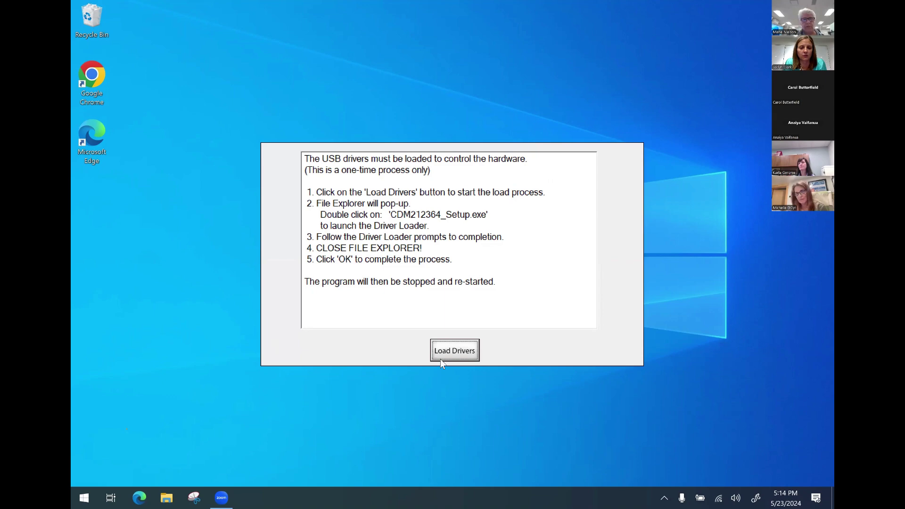
# Run CDM212364_Setup to extract and install the FTDI USB drivers, then close the ftdi folder.
pyautogui.click(469, 358)
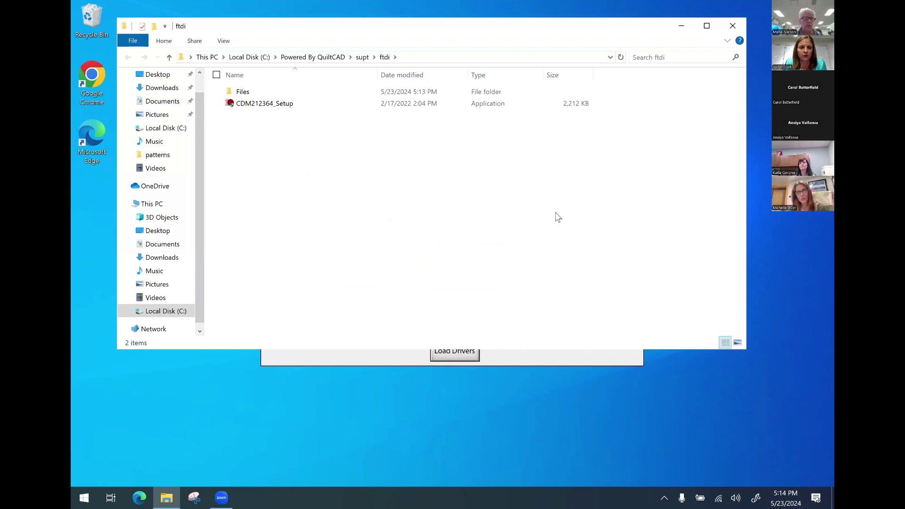
pyautogui.doubleClick(262, 104)
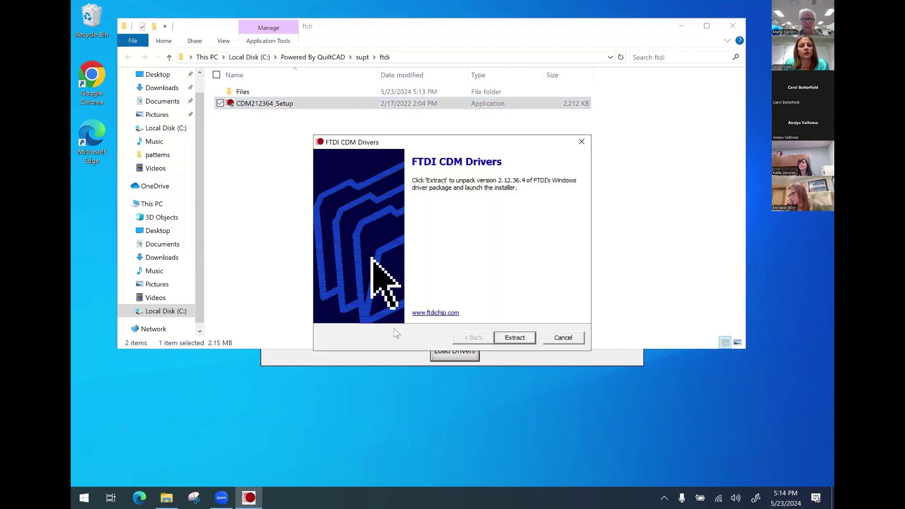
pyautogui.click(517, 339)
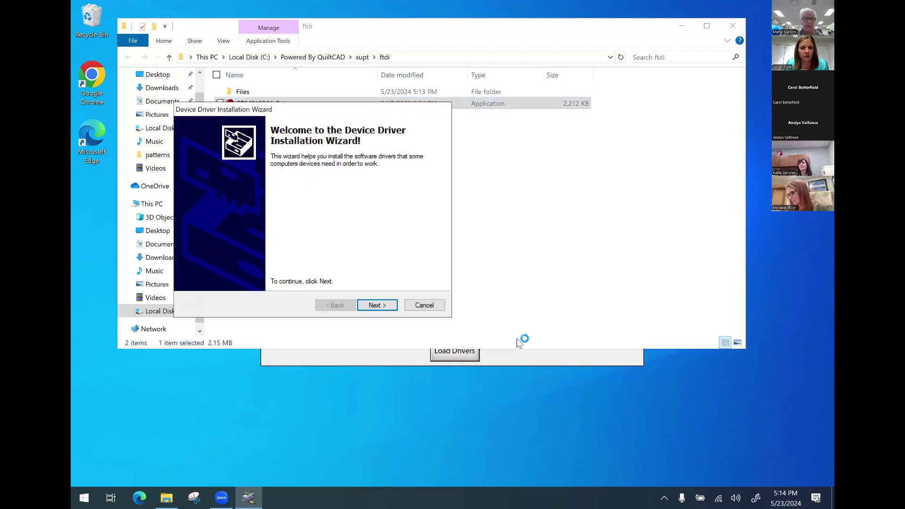
pyautogui.click(378, 305)
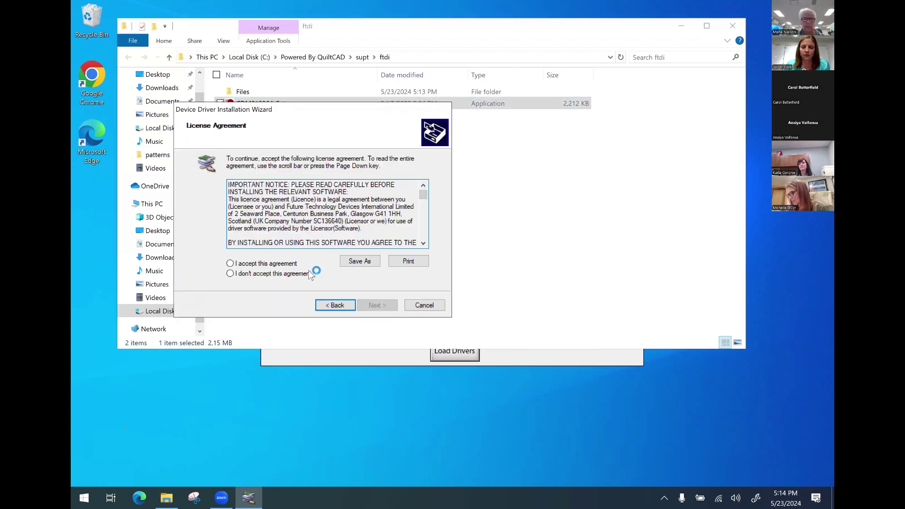
pyautogui.click(284, 265)
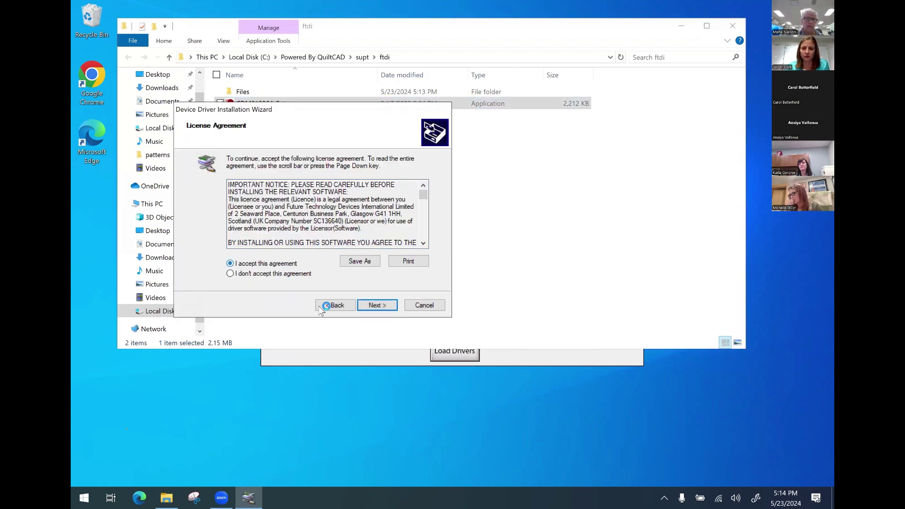
pyautogui.click(375, 304)
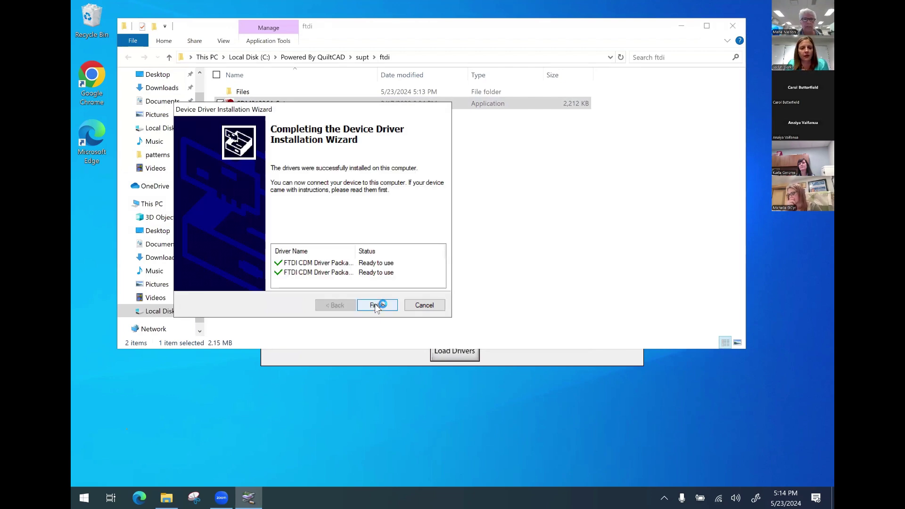
pyautogui.click(376, 305)
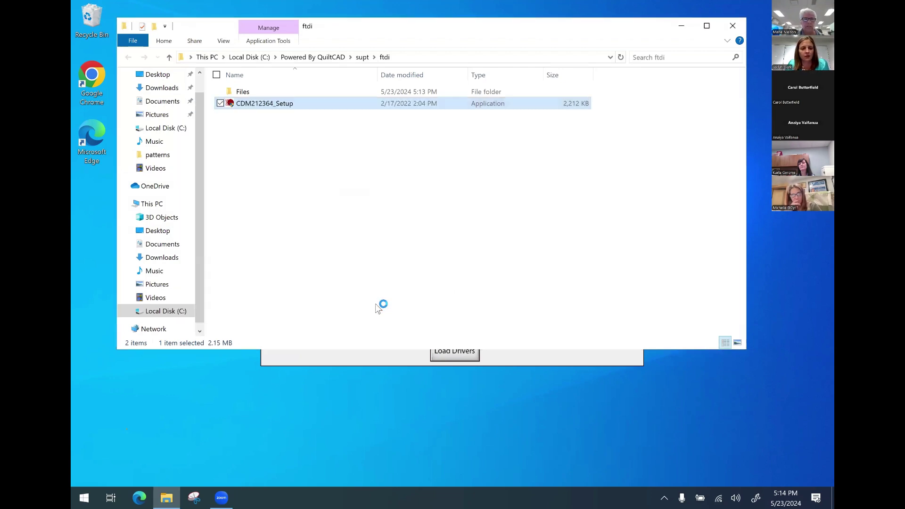
pyautogui.click(731, 28)
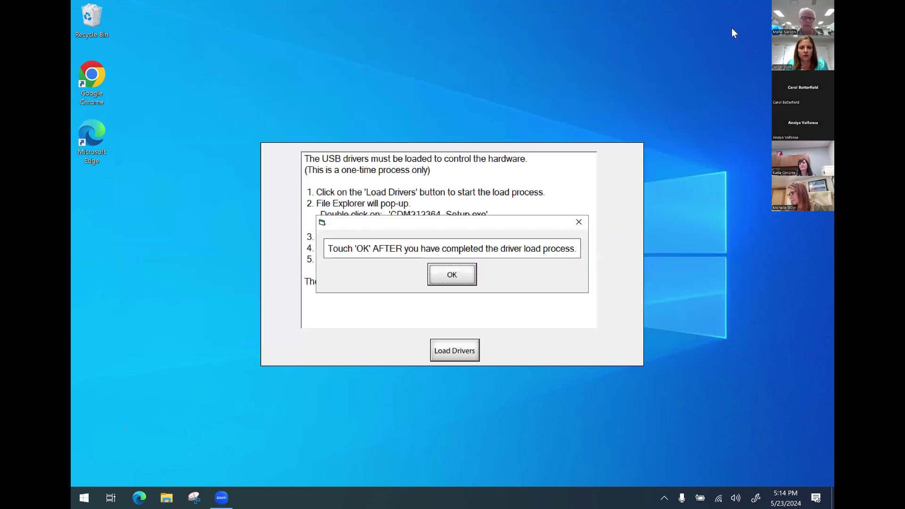
# Confirm the driver load, restart the program in Simulation Mode, and dismiss the USB cable reminder.
pyautogui.click(450, 277)
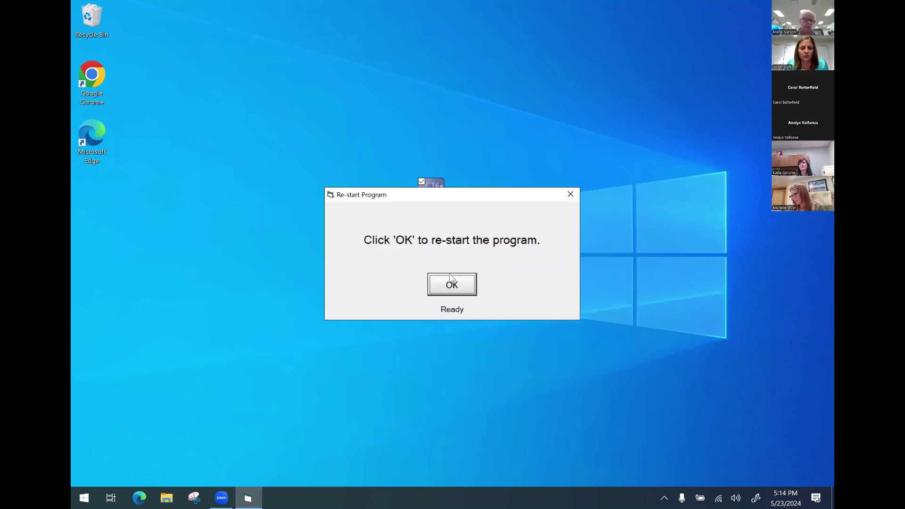
pyautogui.click(456, 288)
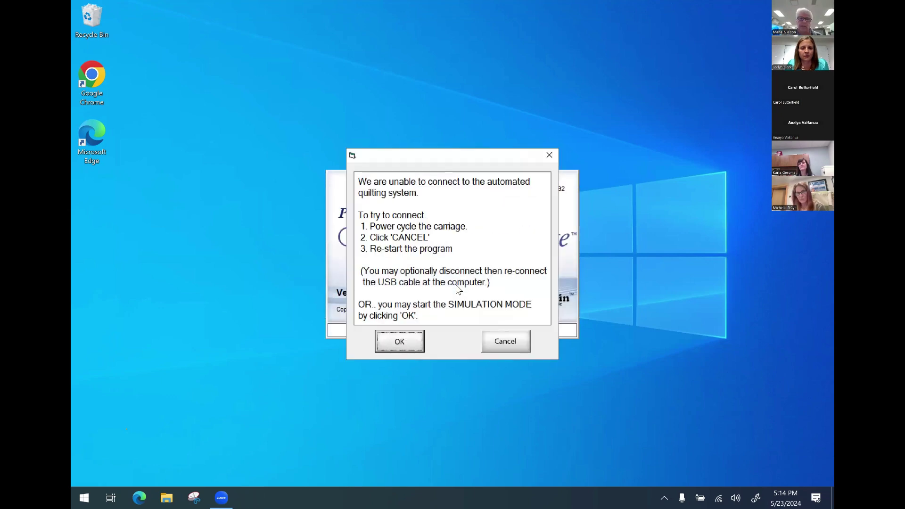
pyautogui.click(396, 344)
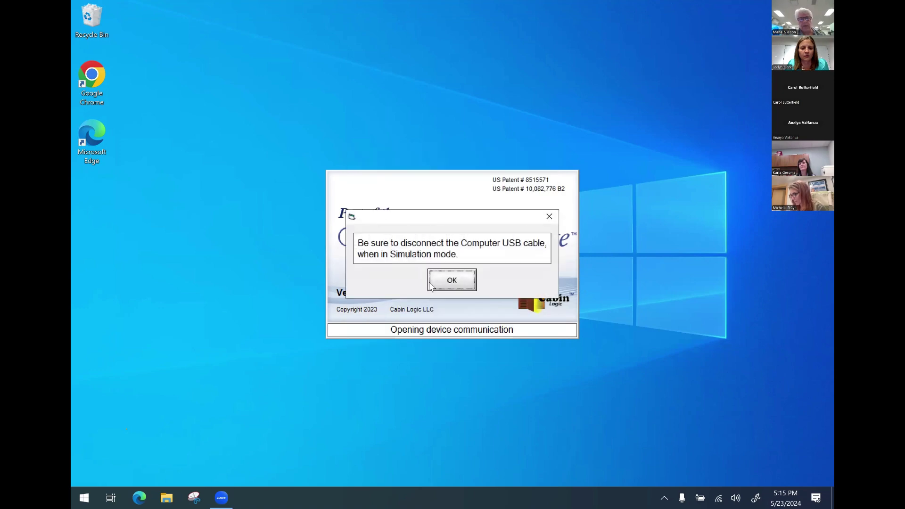
pyautogui.click(452, 282)
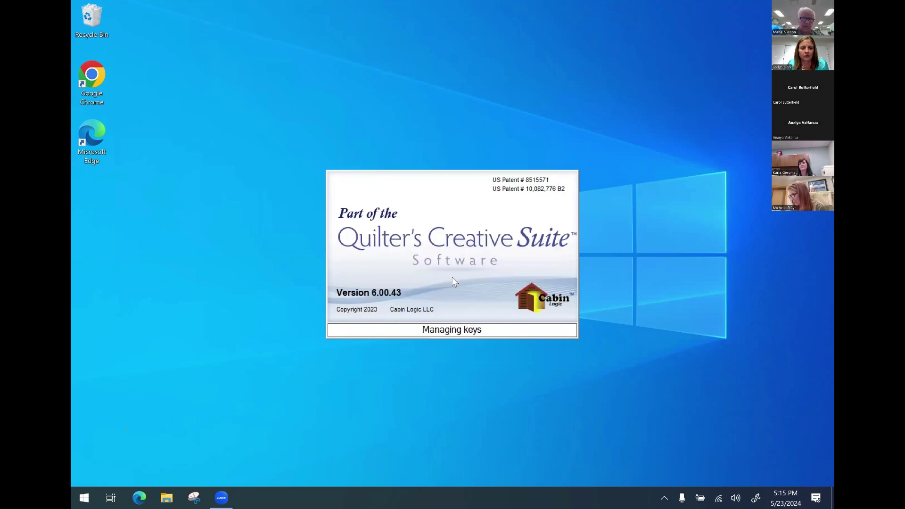